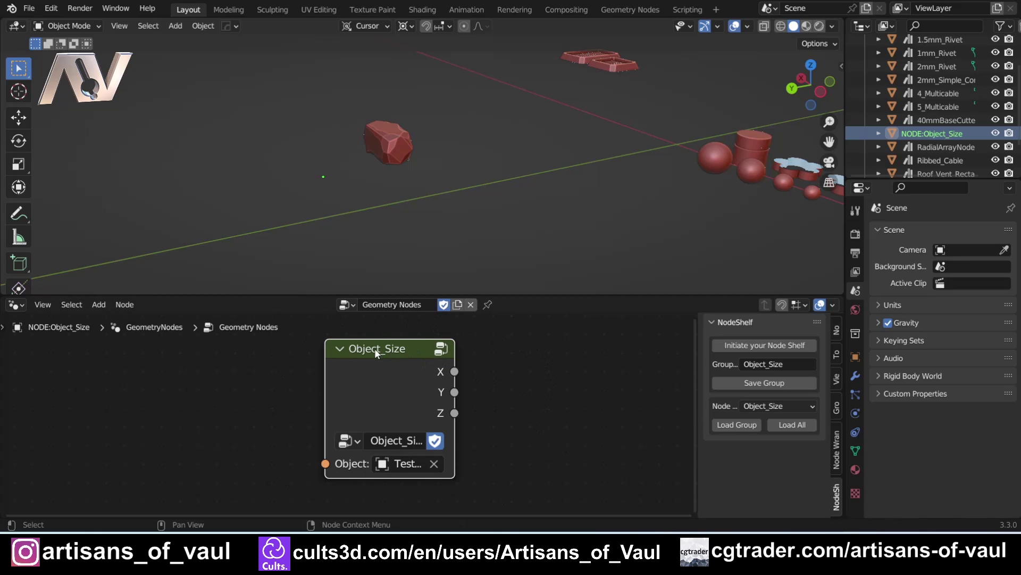
# Step inside the Object_Size group to view its nodes, then return to the group node
pyautogui.press('Tab')
pyautogui.press('Home')
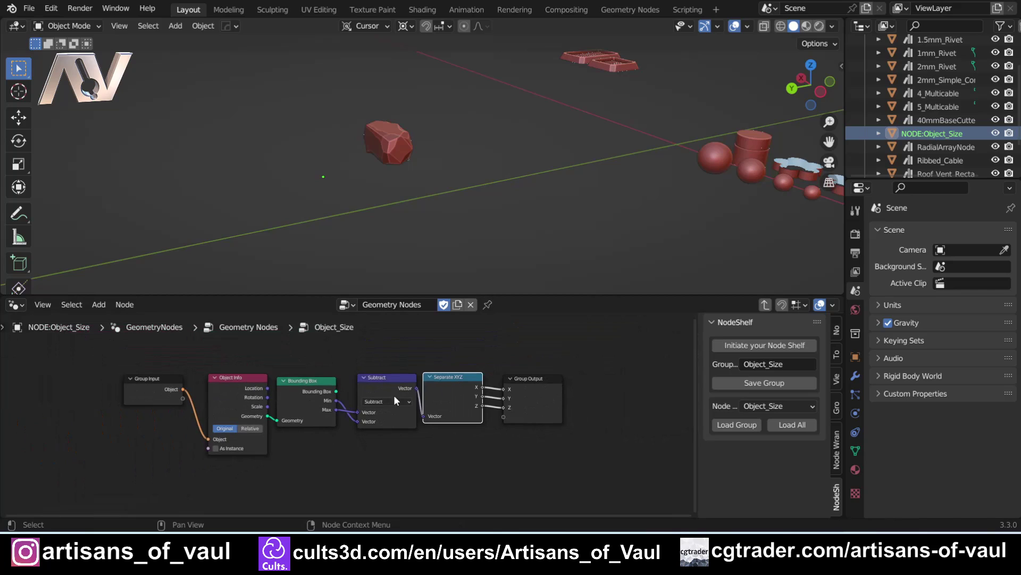
pyautogui.scroll(2, 342, 414)
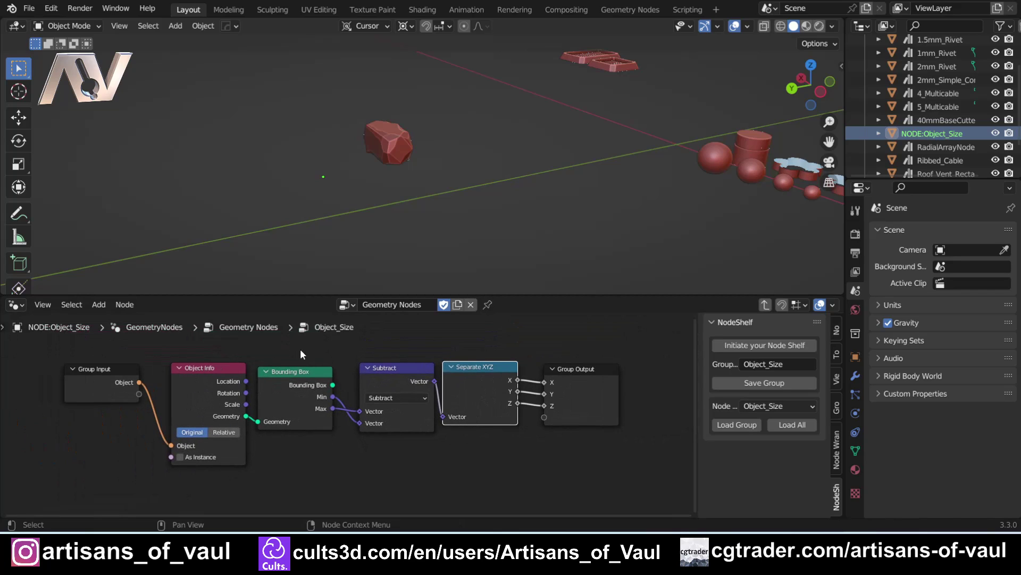
pyautogui.press('Tab')
pyautogui.press('Home')
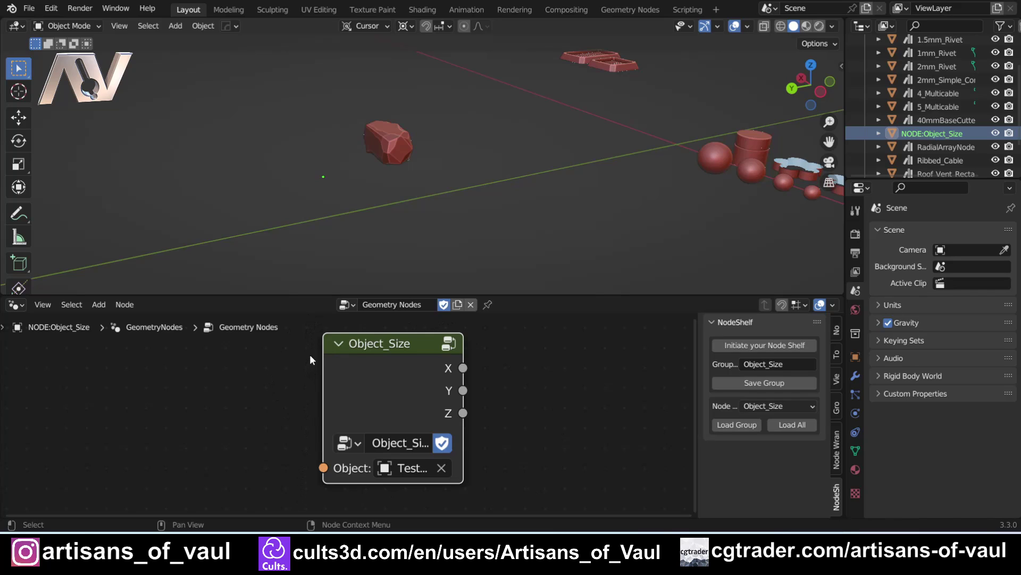
# Check the NODE:Object_Size object's actions and drag the Outliner border down to show every object
pyautogui.scroll(5, 599, 149)
pyautogui.scroll(4, 554, 155)
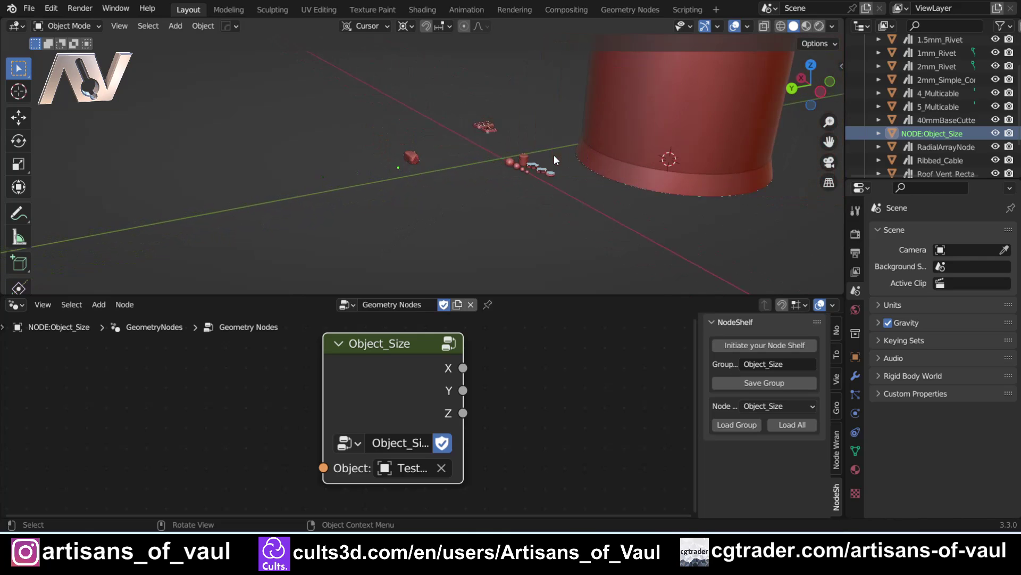
pyautogui.scroll(5, 368, 182)
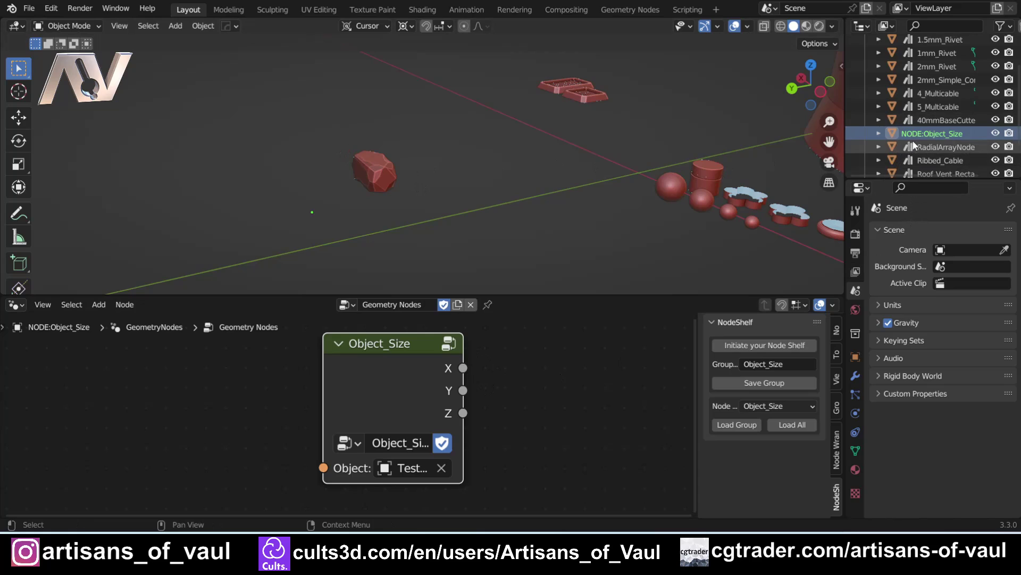
pyautogui.rightClick(927, 135)
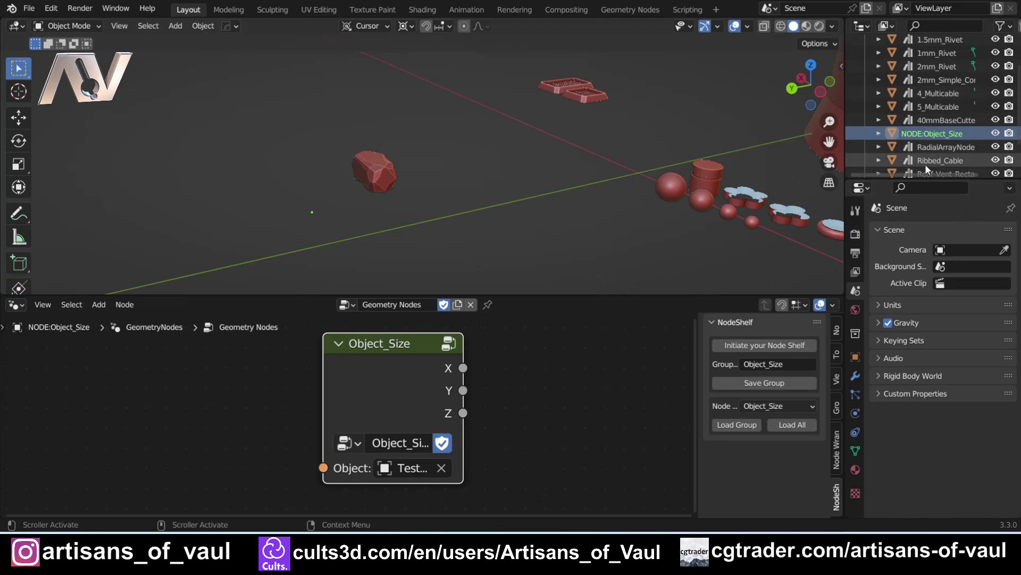
pyautogui.moveTo(909, 176); pyautogui.dragTo(909, 317)
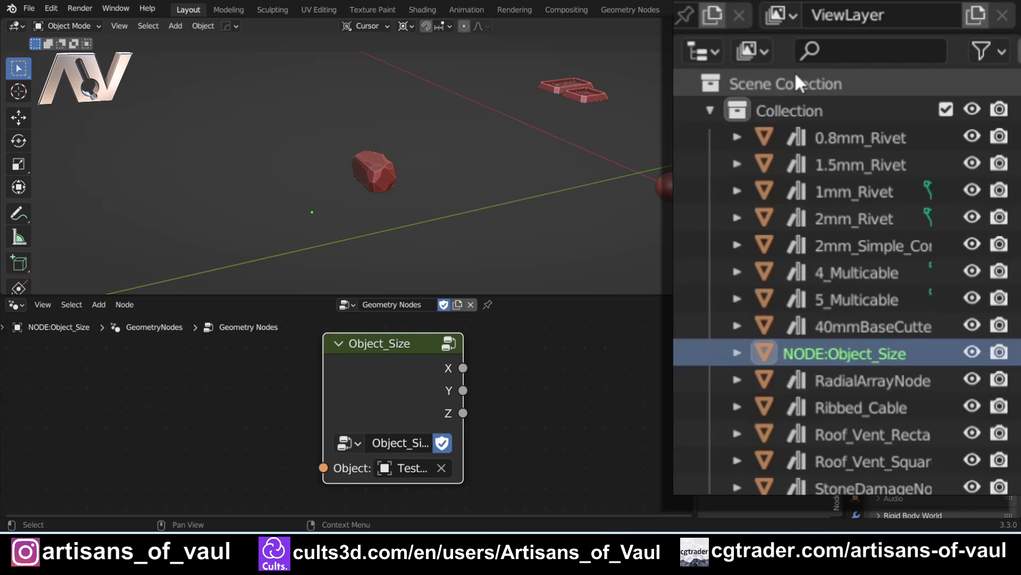
# Switch the Outliner to Blender File view and mark the Object_Size node group under Node Groups as an asset
pyautogui.click(765, 51)
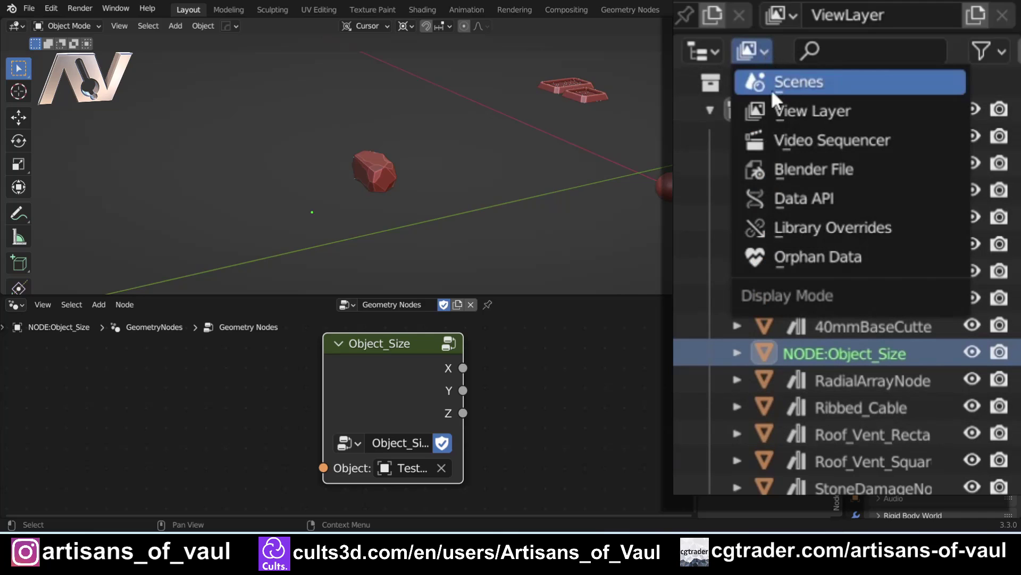
pyautogui.click(793, 173)
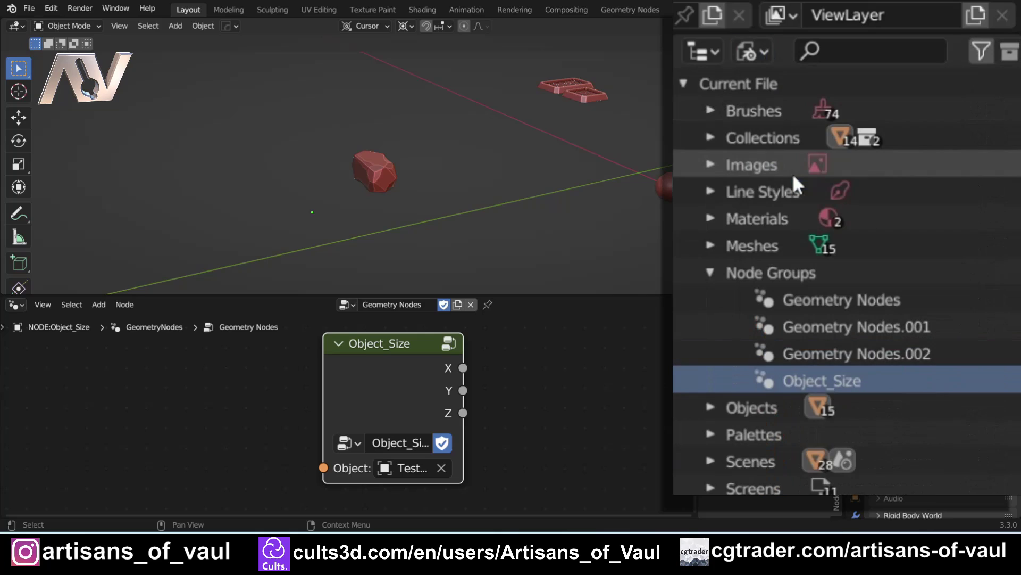
pyautogui.click(710, 272)
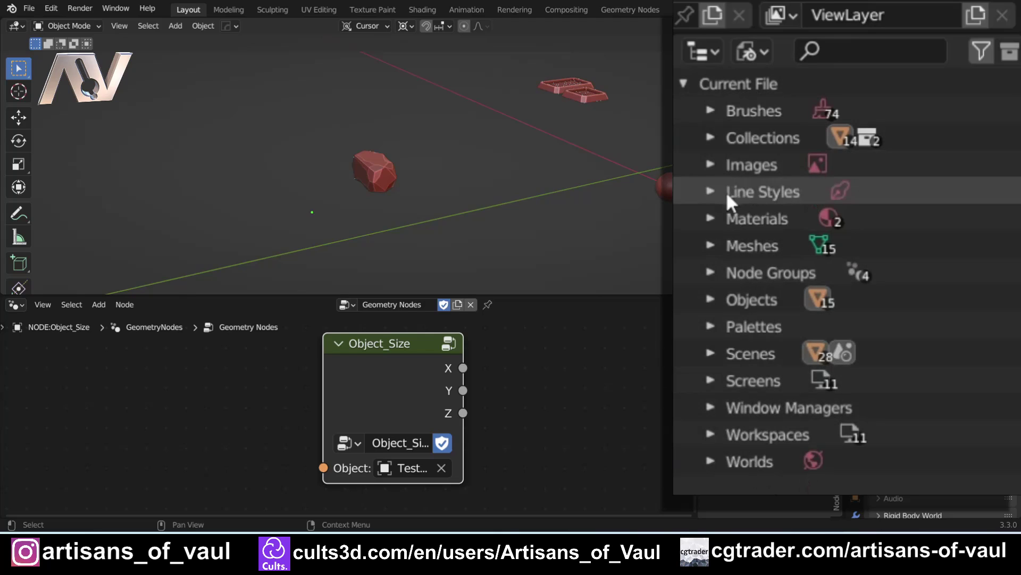
pyautogui.click(716, 270)
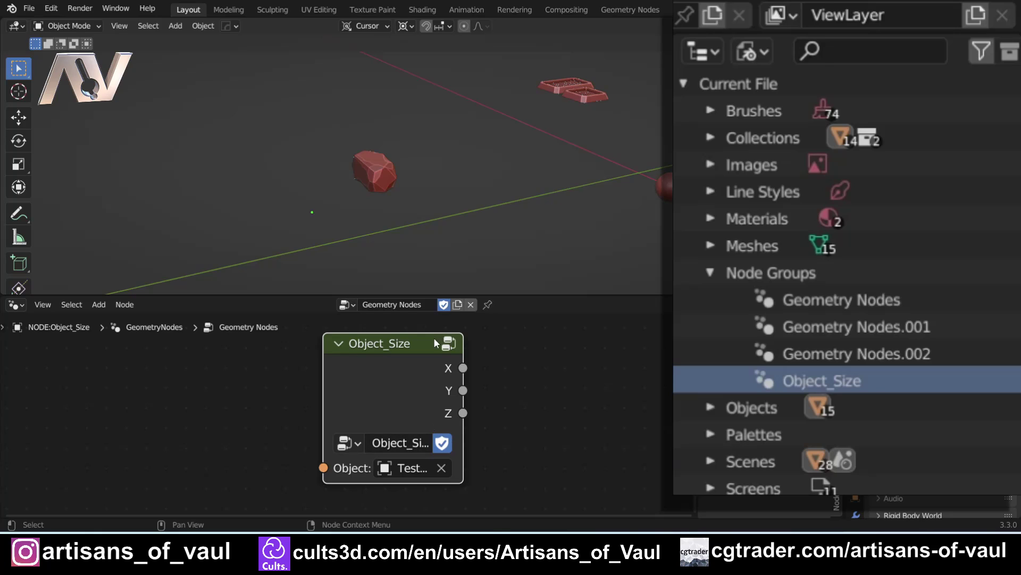
pyautogui.rightClick(806, 376)
pyautogui.click(707, 389)
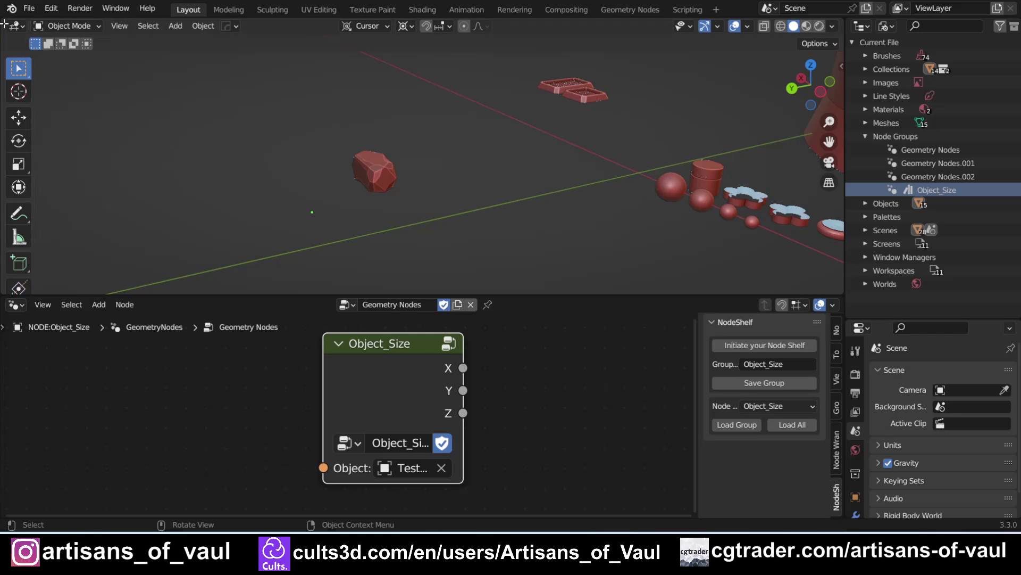
# Split the 3D view and turn the widened left area into an enlarged Asset Browser
pyautogui.moveTo(4, 24); pyautogui.dragTo(445, 49)
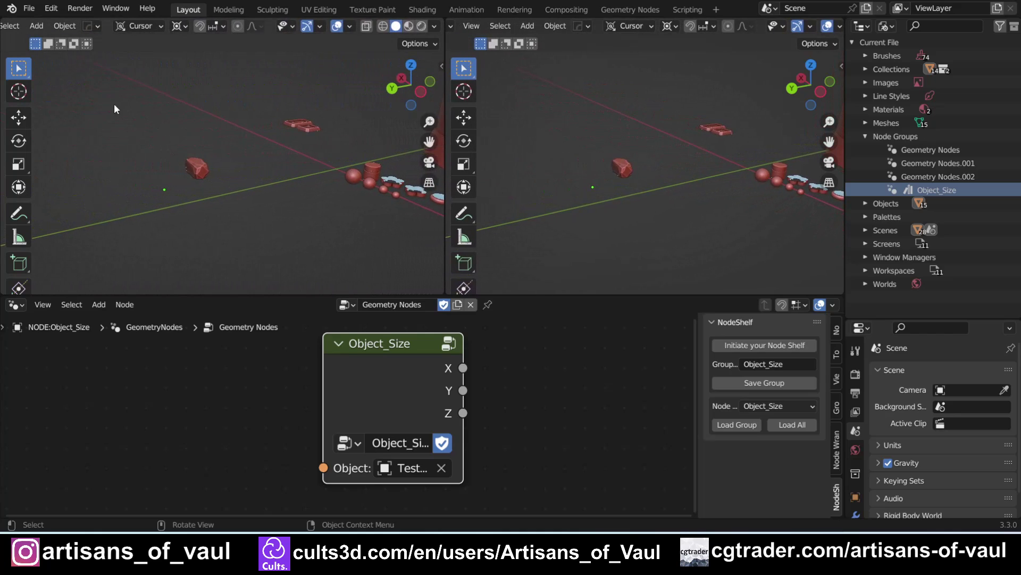
pyautogui.moveTo(445, 159); pyautogui.dragTo(603, 159)
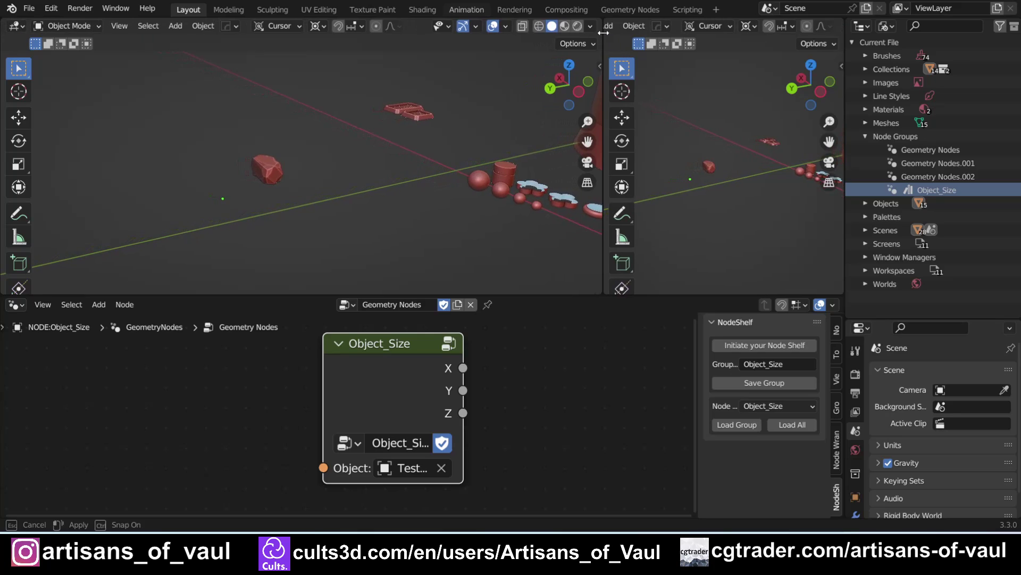
pyautogui.click(17, 26)
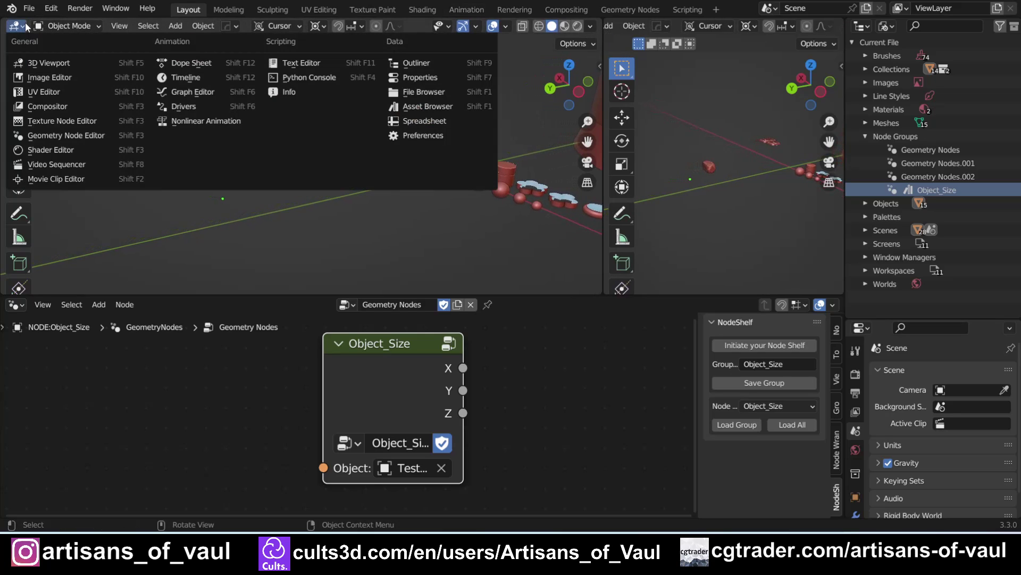
pyautogui.click(433, 108)
pyautogui.moveTo(263, 295); pyautogui.dragTo(238, 478)
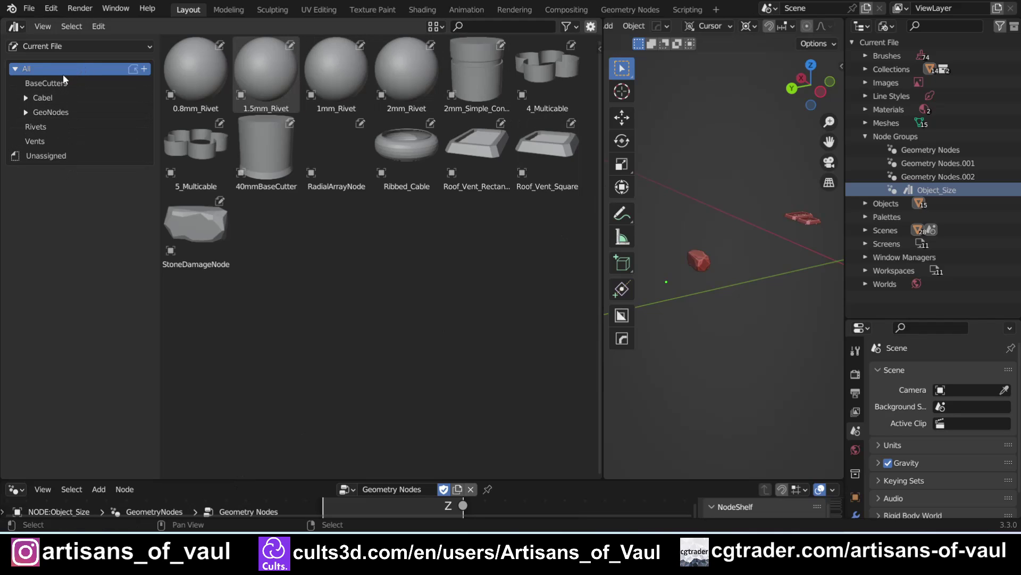
# Browse the BaseCutters, GeoNodes and Cabel catalogs, return to all assets, and check the asset type filters
pyautogui.click(35, 84)
pyautogui.click(56, 111)
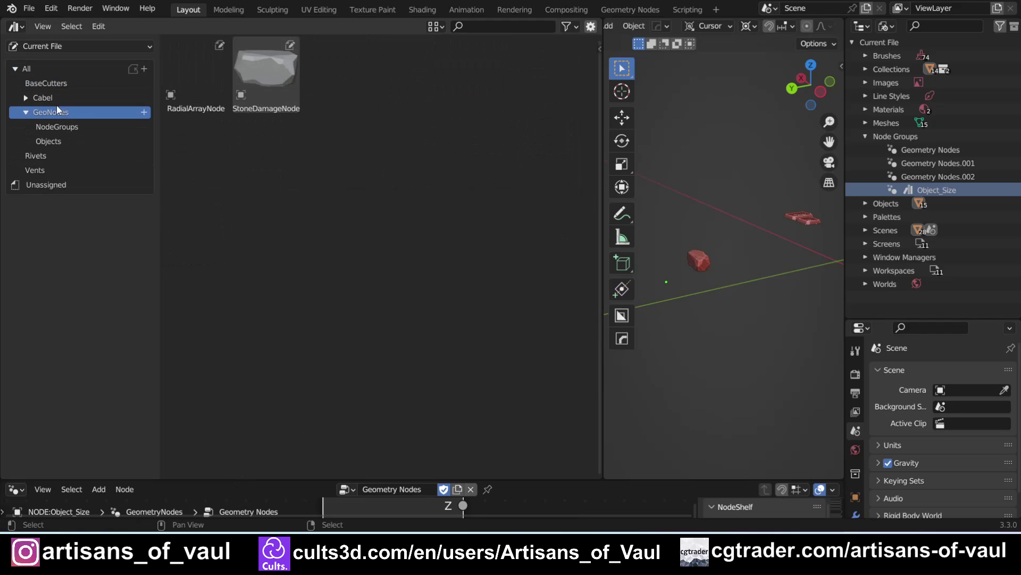
pyautogui.click(52, 97)
pyautogui.click(48, 70)
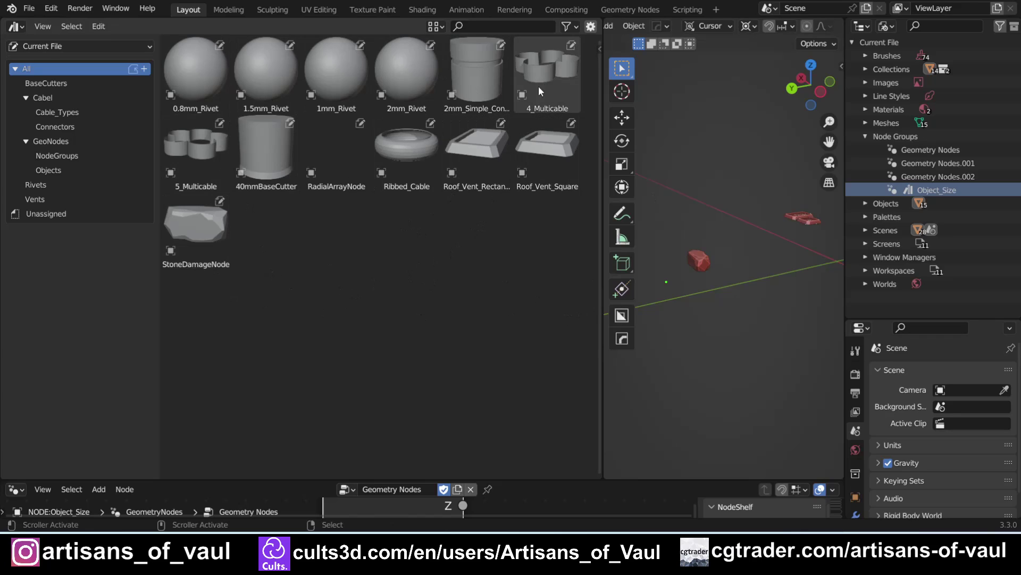
pyautogui.click(578, 26)
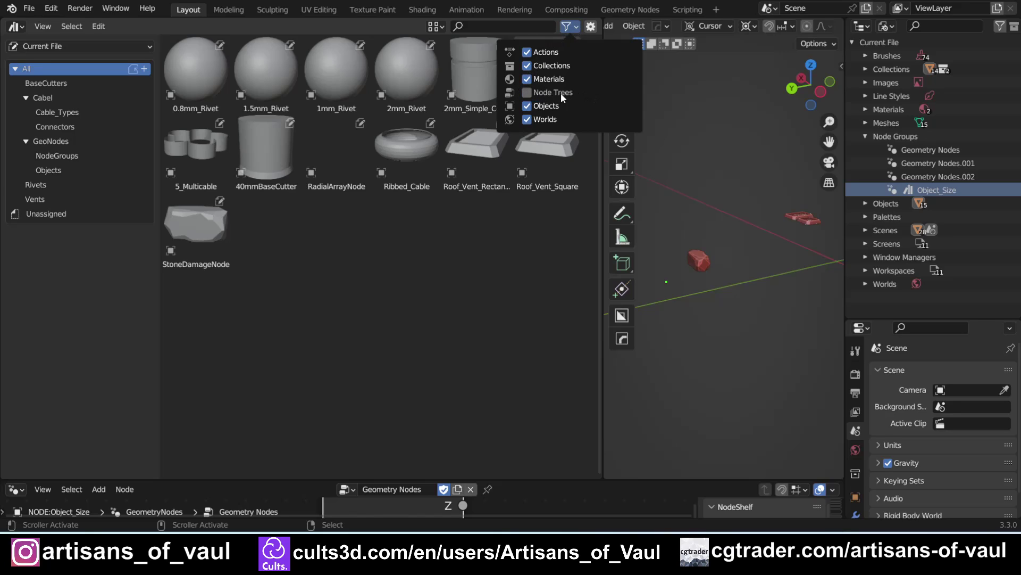
# Include Node Tree assets, move Object_Size into the GeoNodes catalog, and save DetailAssets.blend
pyautogui.click(527, 92)
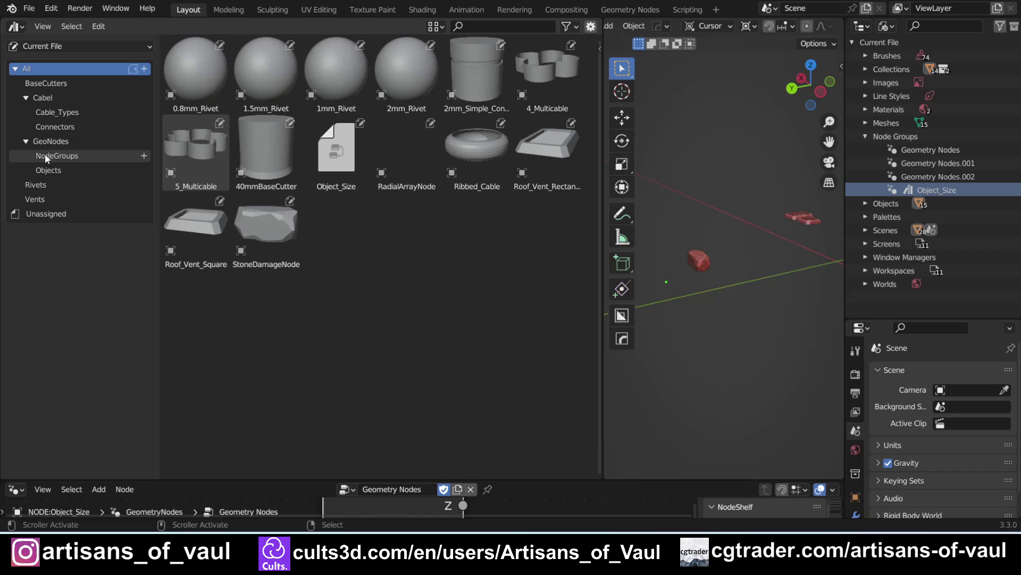
pyautogui.moveTo(336, 149); pyautogui.dragTo(61, 151)
pyautogui.click(28, 9)
pyautogui.click(50, 98)
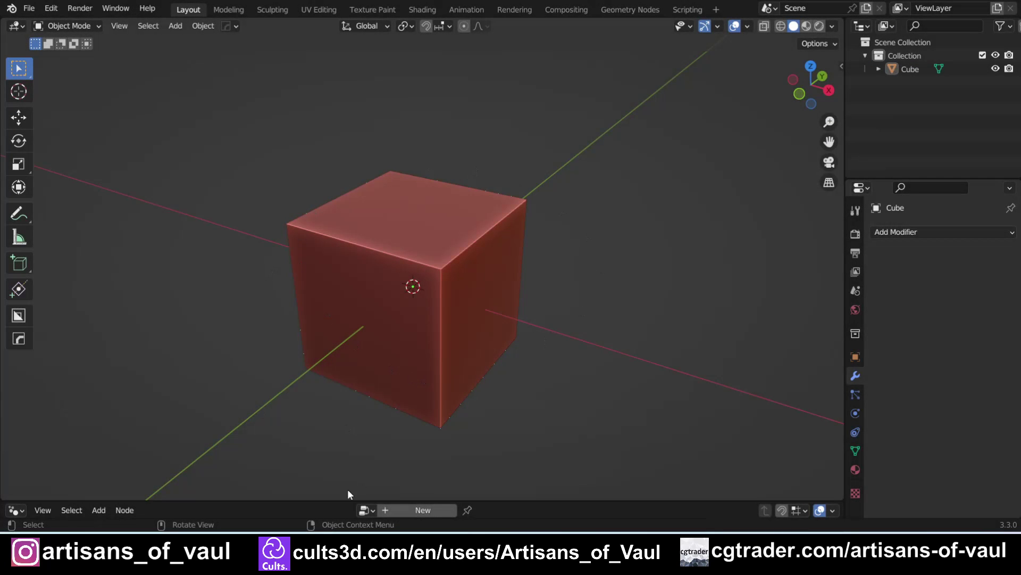
# Give the Cube a new Geometry Nodes tree in an enlarged node editor, then split the 3D view
pyautogui.moveTo(311, 501); pyautogui.dragTo(320, 291)
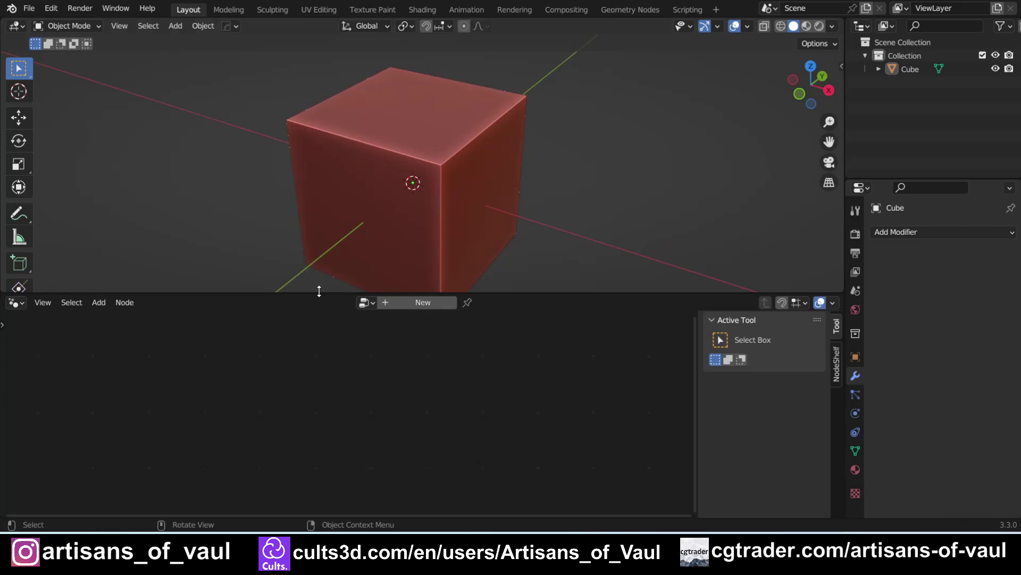
pyautogui.click(388, 201)
pyautogui.click(387, 302)
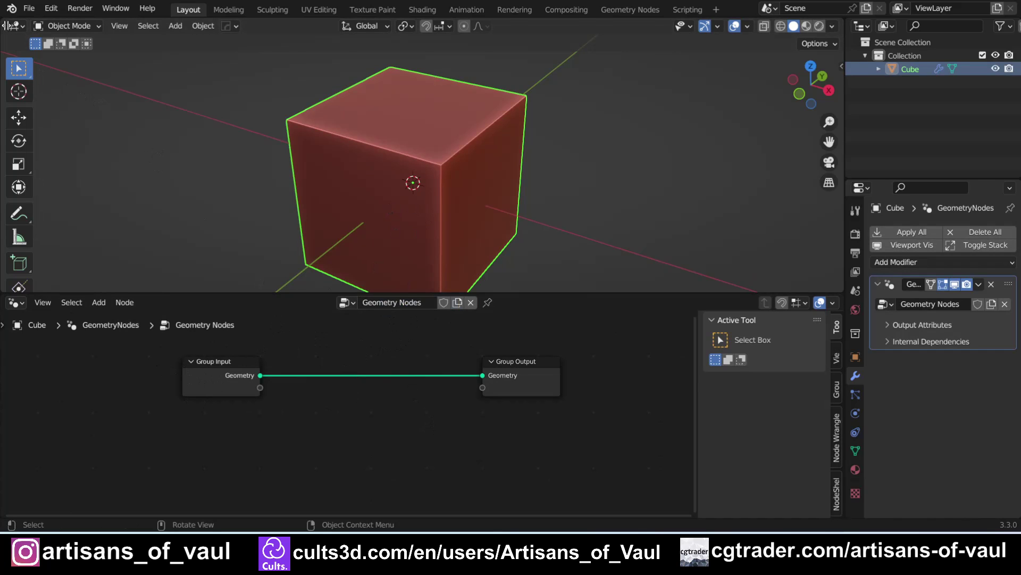
pyautogui.moveTo(3, 24); pyautogui.dragTo(600, 159)
# Turn the left view into a User Library Asset Browser and drag Object_Size into the Cube's node tree
pyautogui.click(22, 27)
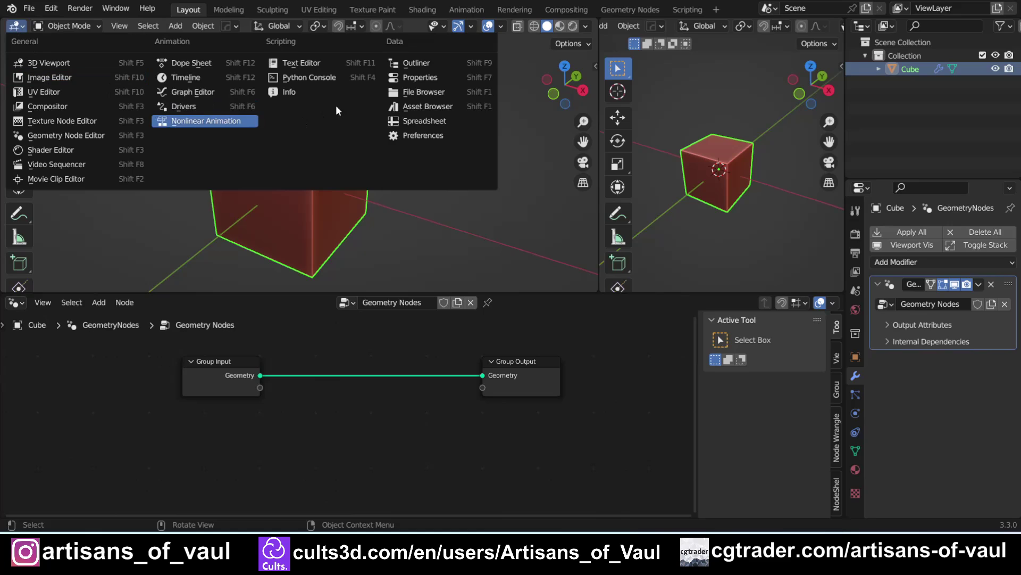
pyautogui.click(423, 110)
pyautogui.click(64, 46)
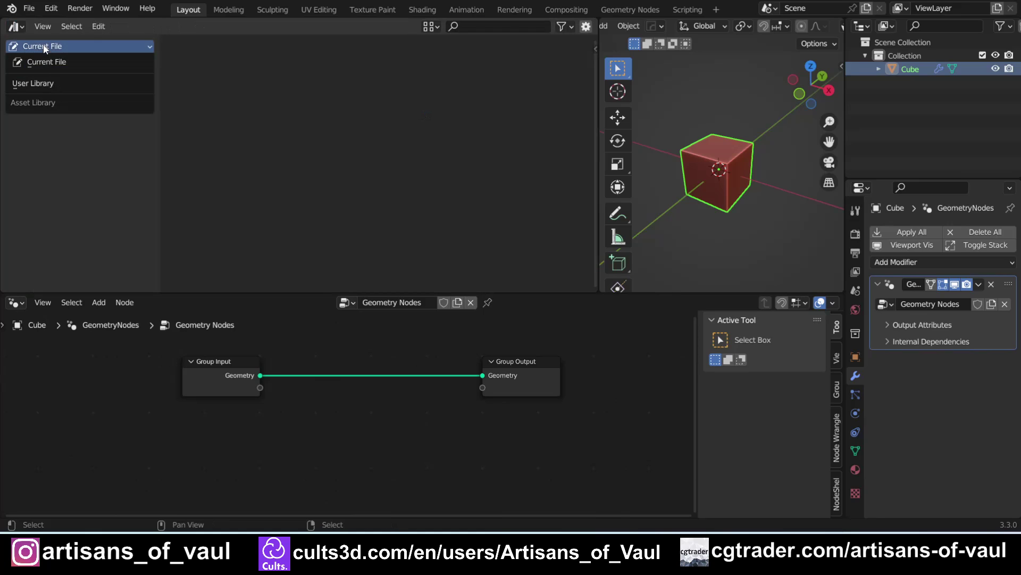
pyautogui.click(40, 83)
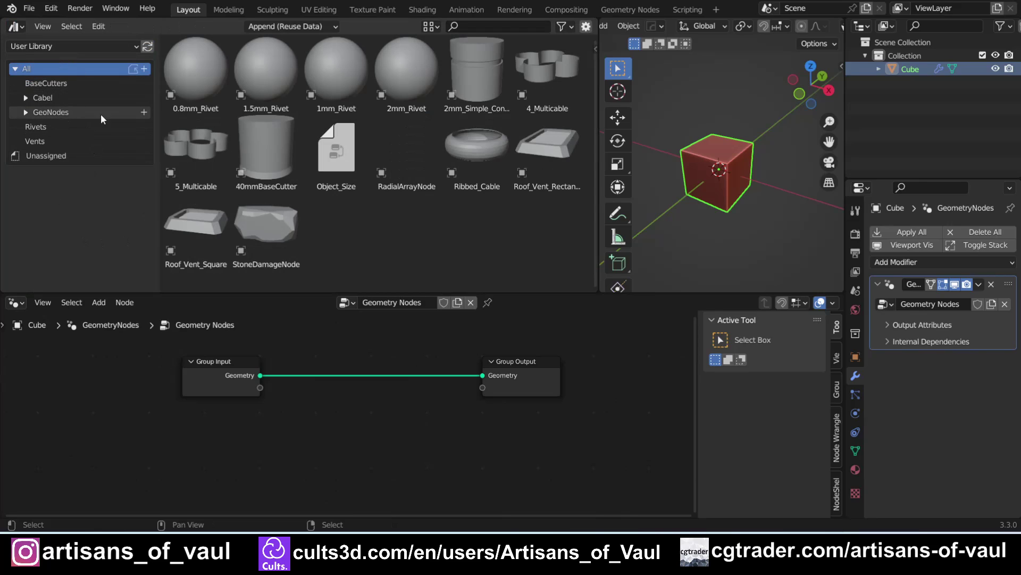
pyautogui.moveTo(346, 167); pyautogui.dragTo(366, 395)
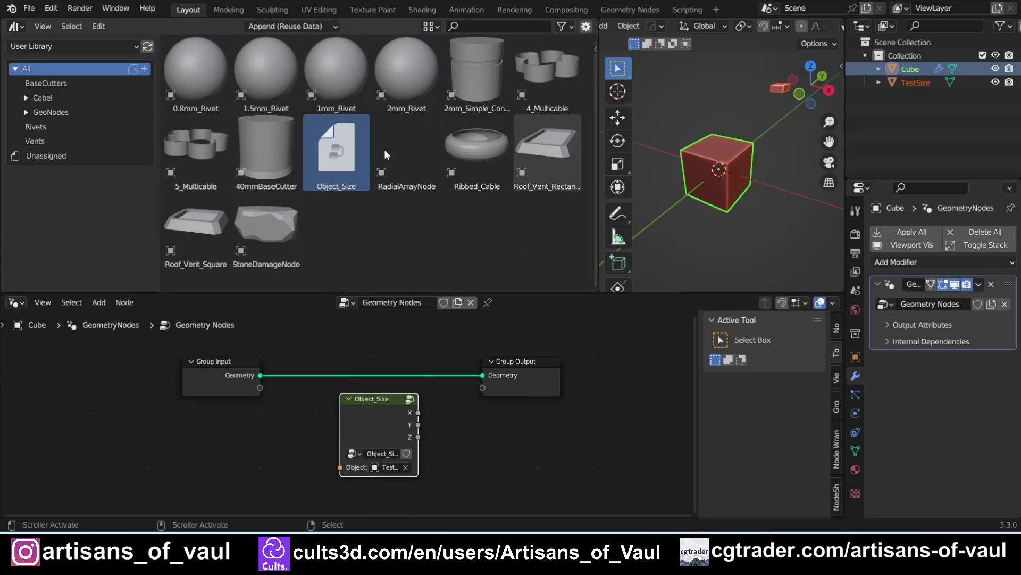
pyautogui.click(21, 112)
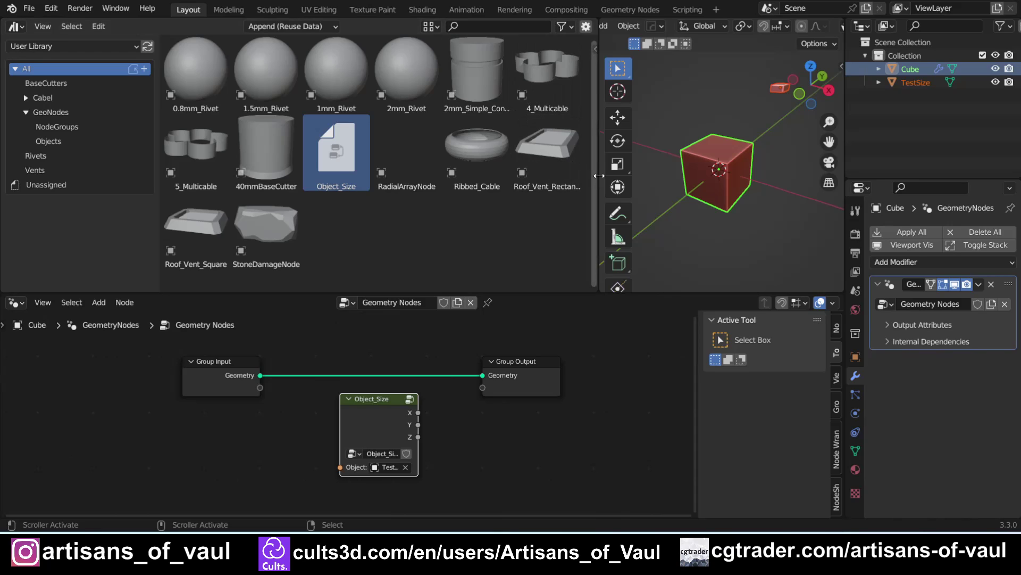
pyautogui.moveTo(596, 175); pyautogui.dragTo(450, 171)
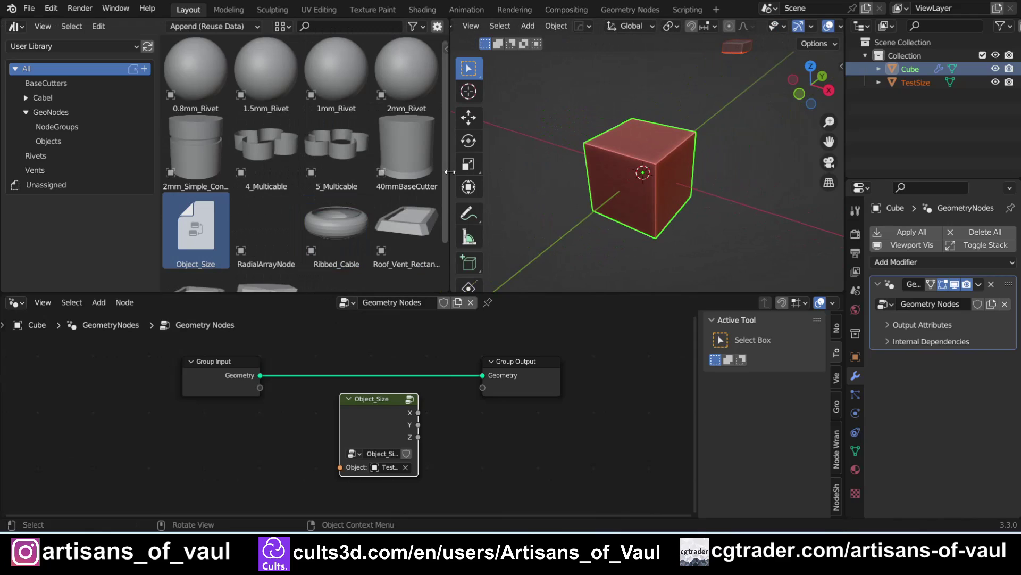